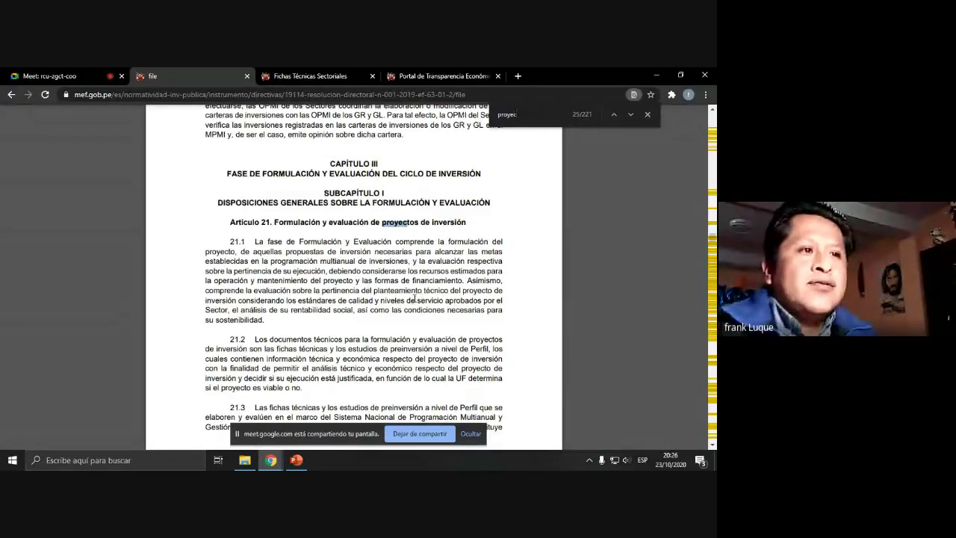
Read through Articles 21 to 23 of the directive on formulating and evaluating investment projects, and close the document.
{"action": "scroll", "coordinate": [415, 299], "scroll_direction": "down", "scroll_amount": 3}
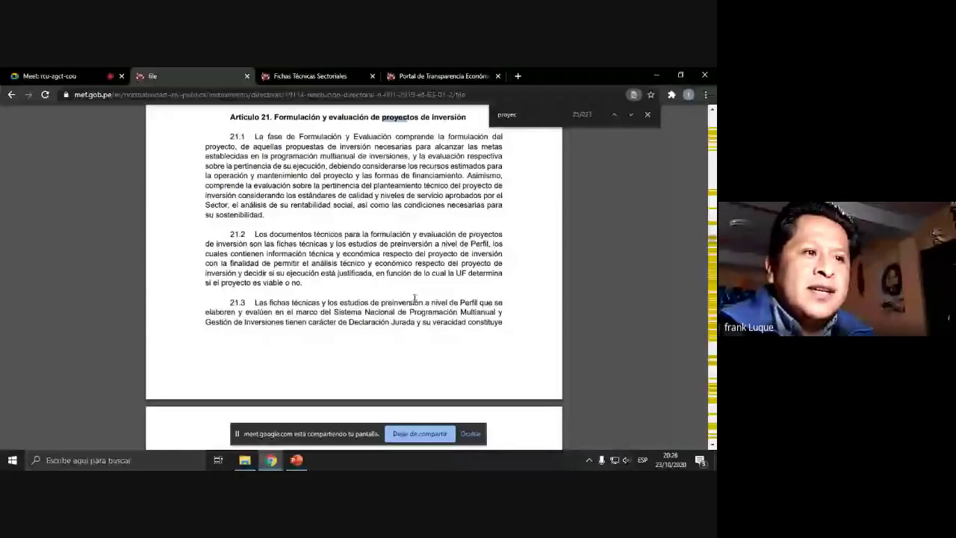
{"action": "scroll", "coordinate": [415, 299], "scroll_direction": "down", "scroll_amount": 5}
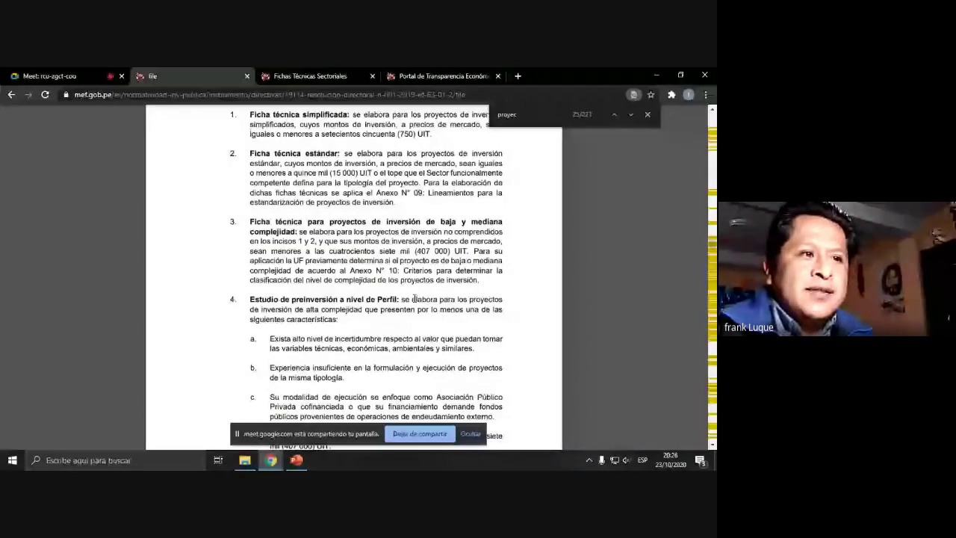
{"action": "scroll", "coordinate": [415, 298], "scroll_direction": "down", "scroll_amount": 5}
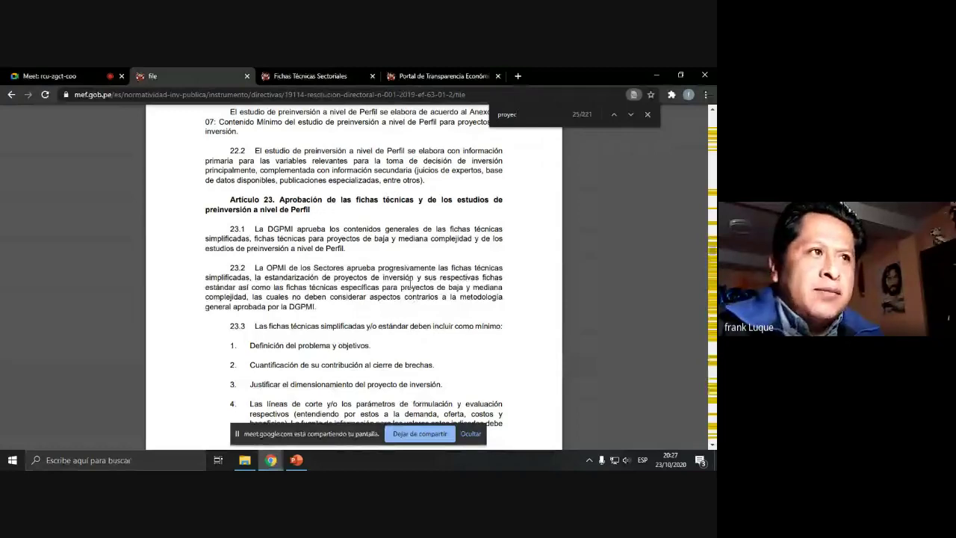
{"action": "mouse_move", "coordinate": [268, 110]}
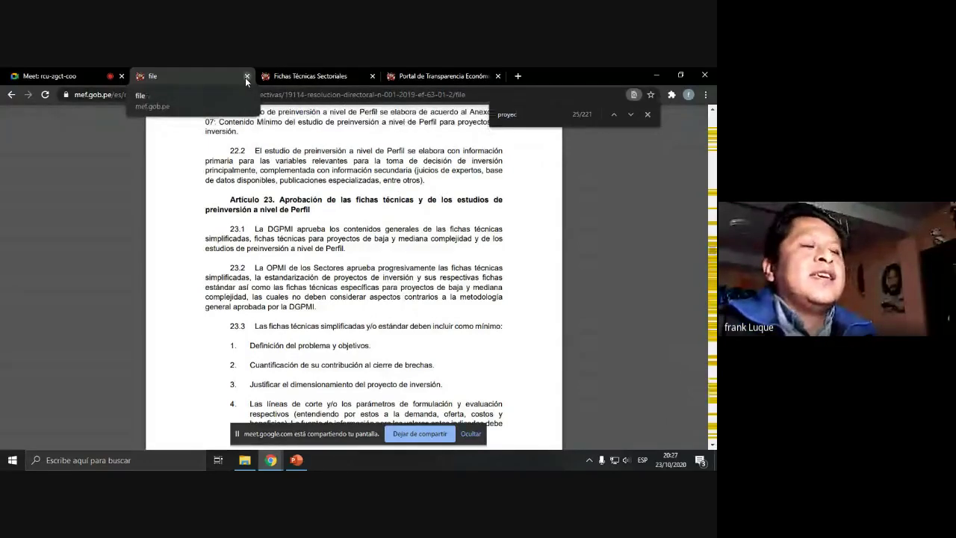
{"action": "left_click", "coordinate": [246, 76]}
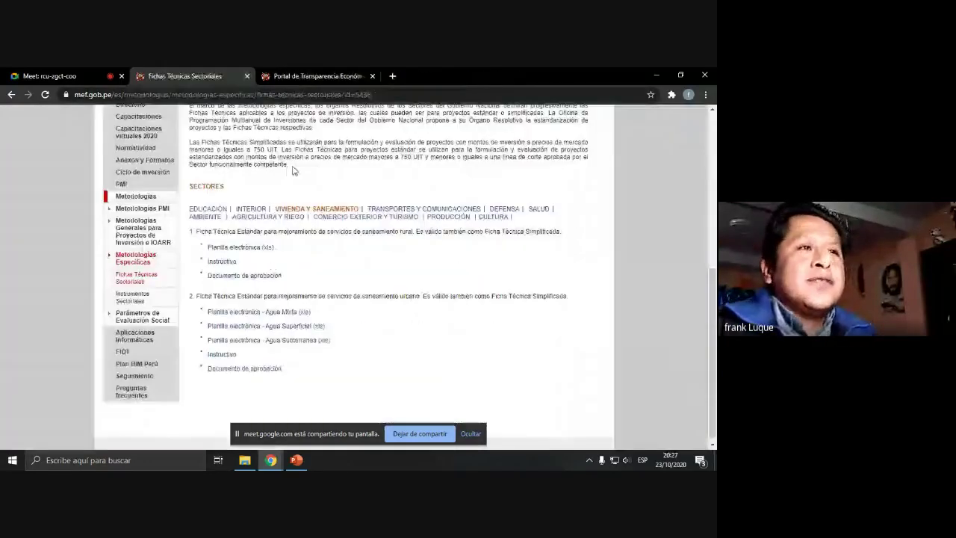
Open the daily spending query from the Portal de Transparencia Económica and limit it to Sólo Proyectos.
{"action": "left_click", "coordinate": [302, 78]}
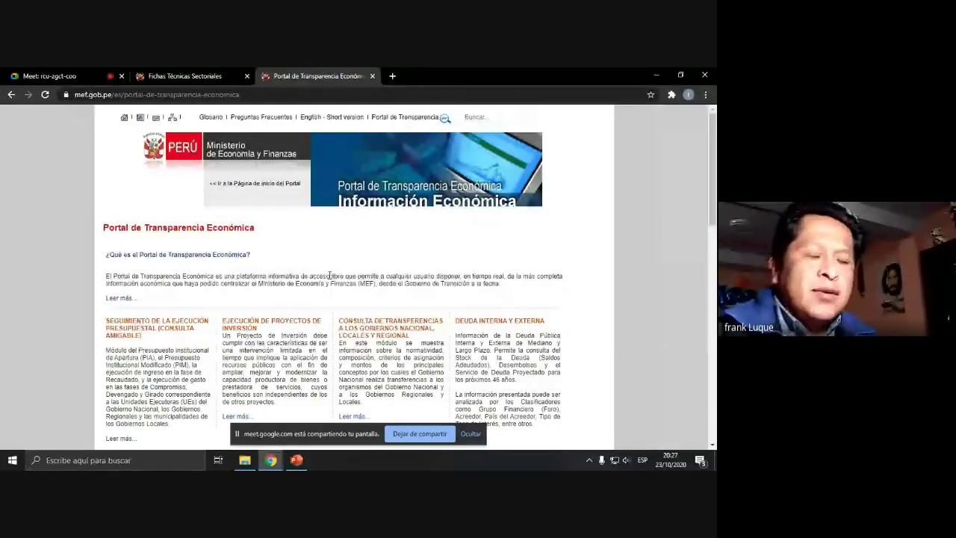
{"action": "scroll", "coordinate": [329, 276], "scroll_direction": "down", "scroll_amount": 3}
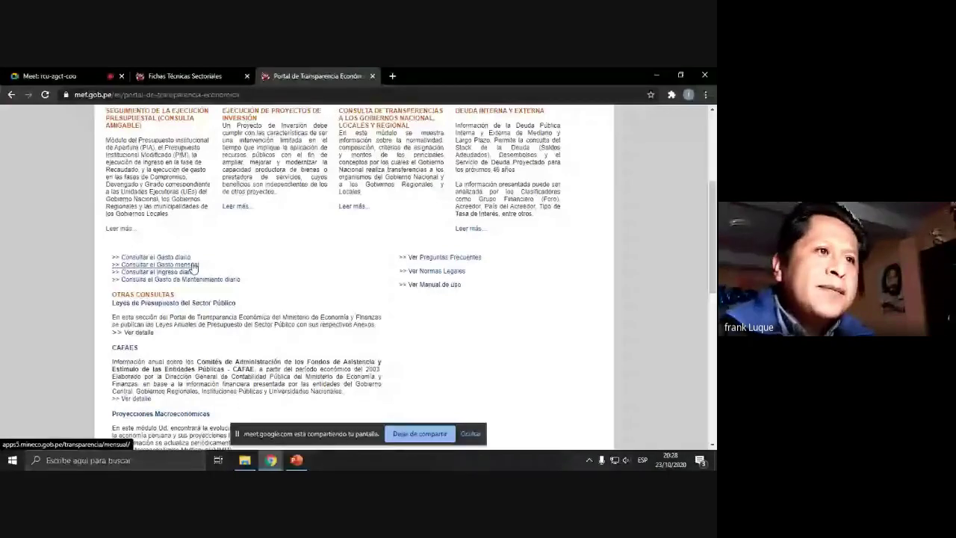
{"action": "left_click", "coordinate": [157, 264]}
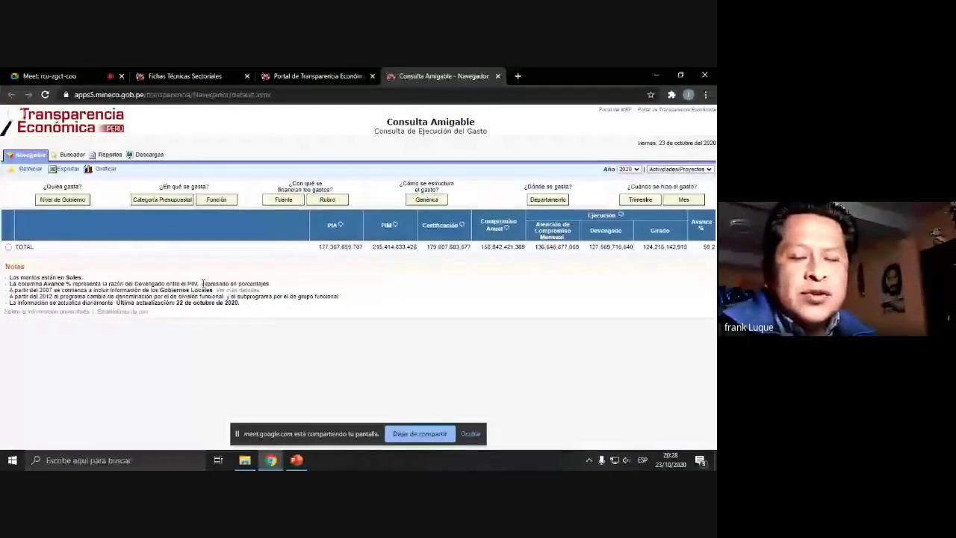
{"action": "left_click", "coordinate": [679, 168]}
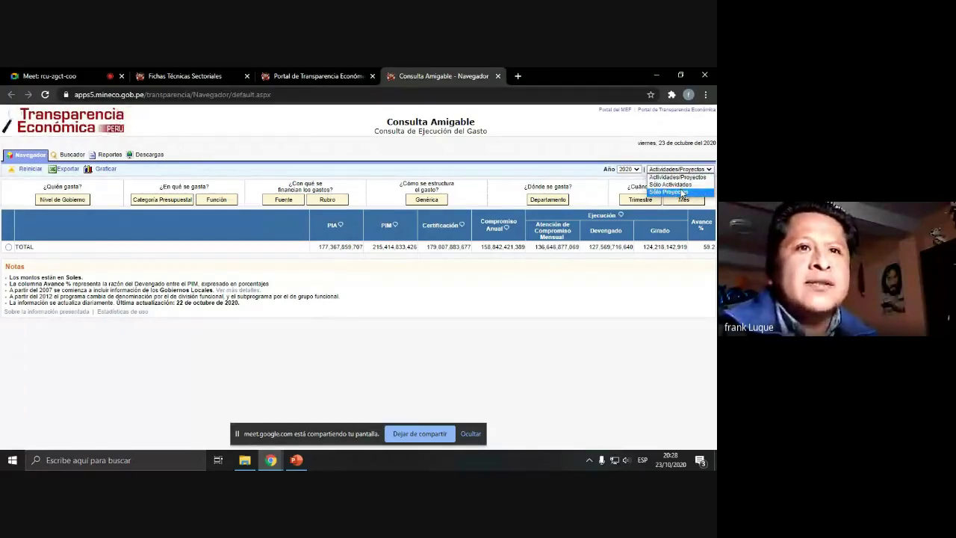
{"action": "left_click", "coordinate": [682, 193]}
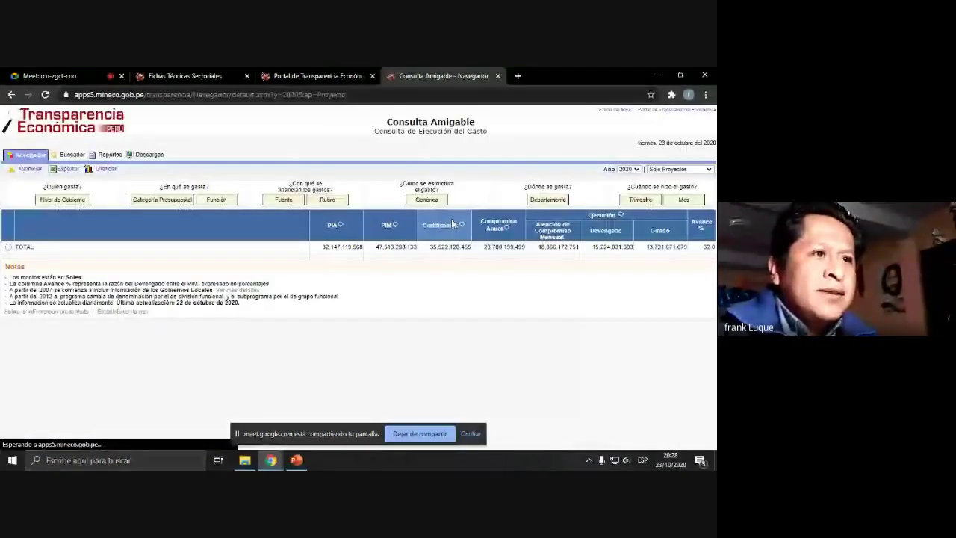
Break the spending down by level of government, Gobiernos Locales, Municipalidades and department to reach the provinces of Puno.
{"action": "left_click", "coordinate": [21, 250]}
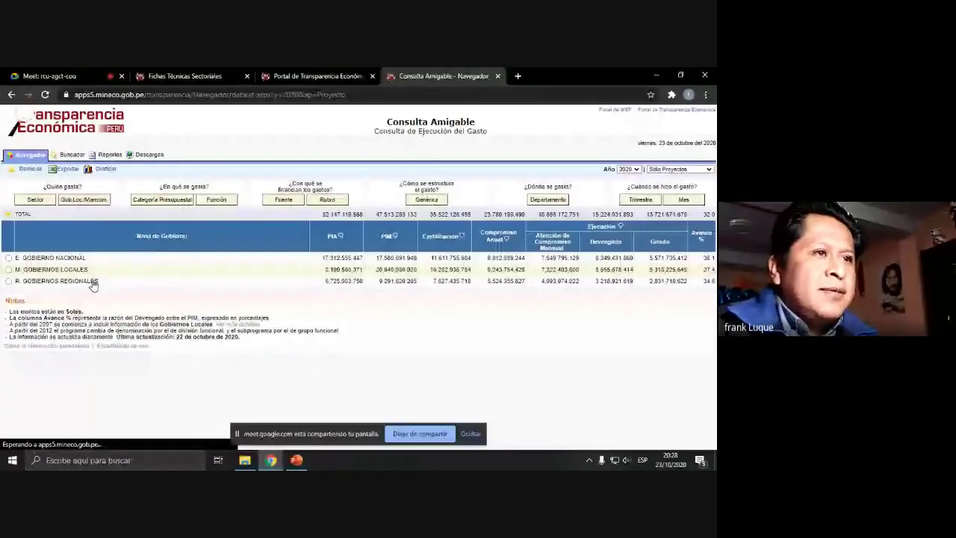
{"action": "left_click", "coordinate": [94, 282]}
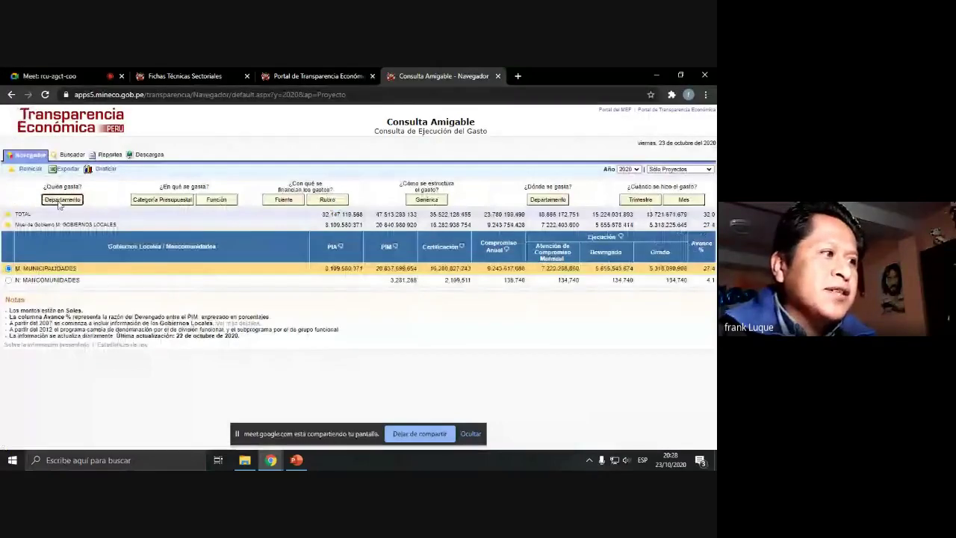
{"action": "left_click", "coordinate": [61, 199]}
{"action": "scroll", "coordinate": [92, 327], "scroll_direction": "down", "scroll_amount": 5}
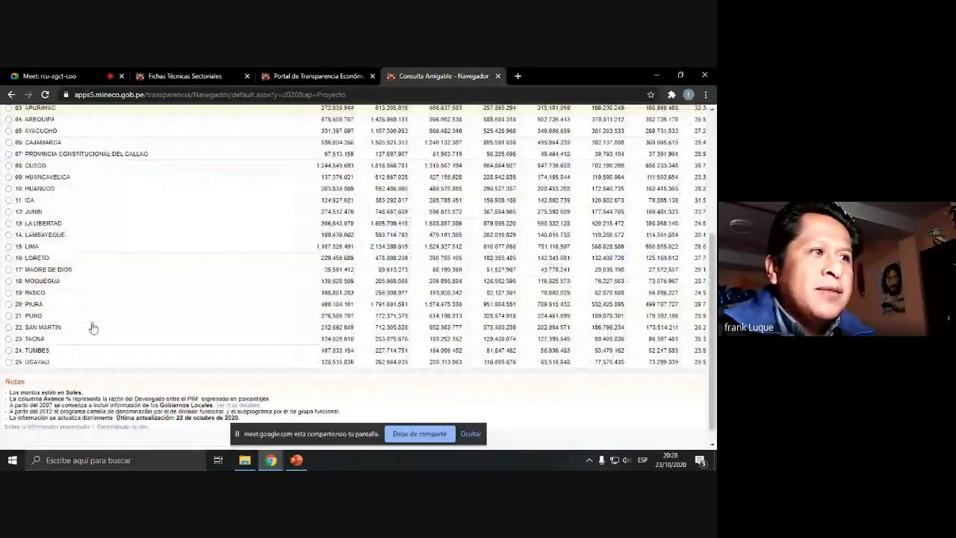
{"action": "scroll", "coordinate": [92, 327], "scroll_direction": "up", "scroll_amount": 3}
{"action": "left_click", "coordinate": [76, 304]}
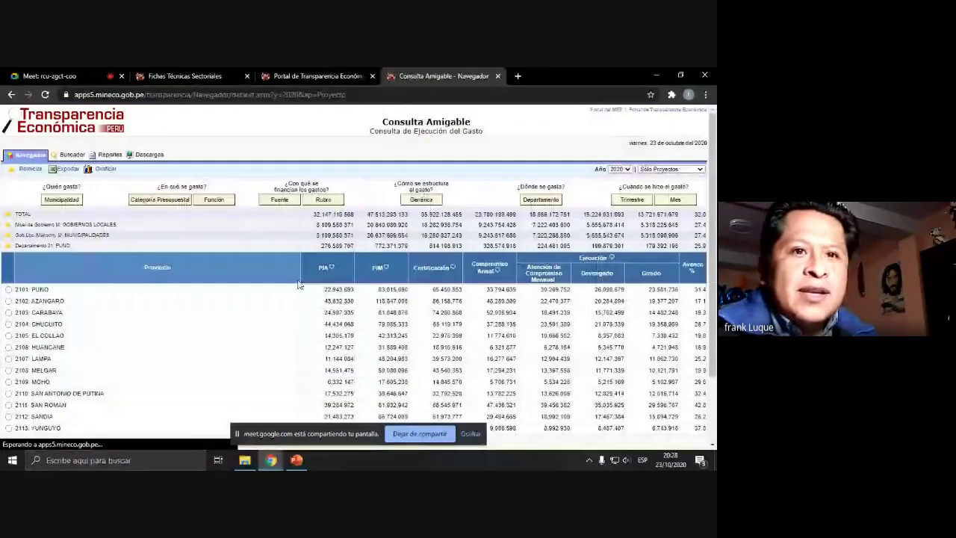
Compare the budget execution progress of the San Román, Carabaya and Huancané provinces, highlighting each row.
{"action": "scroll", "coordinate": [463, 254], "scroll_direction": "down", "scroll_amount": 1}
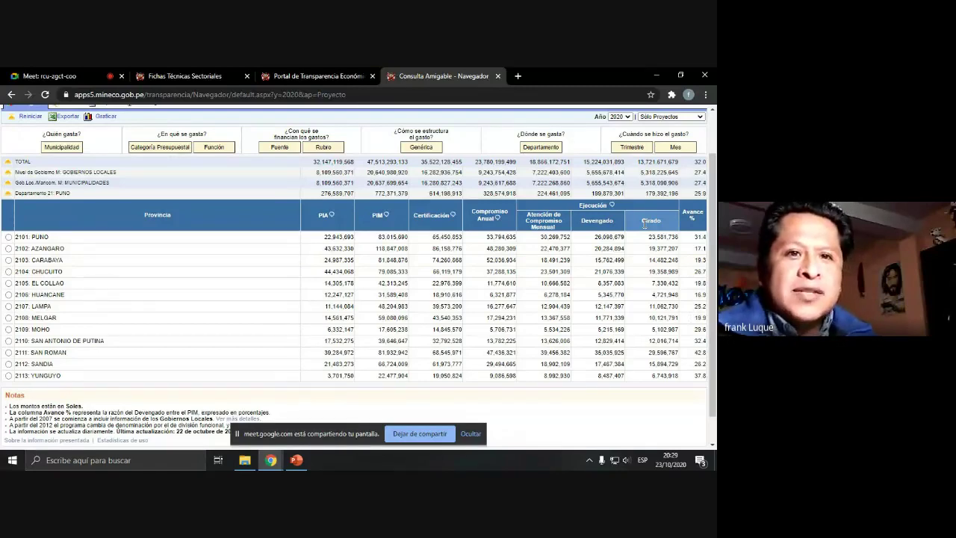
{"action": "left_click", "coordinate": [670, 355]}
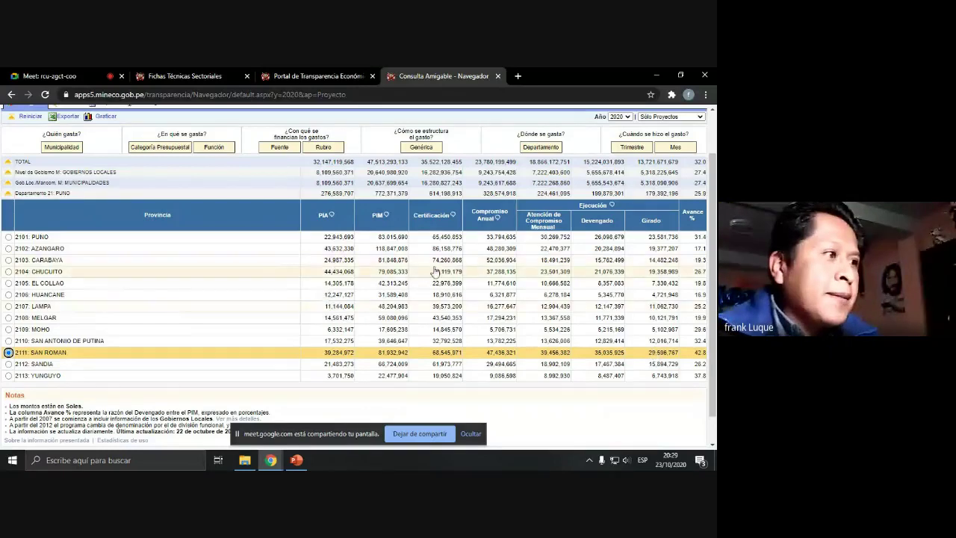
{"action": "left_click", "coordinate": [683, 262]}
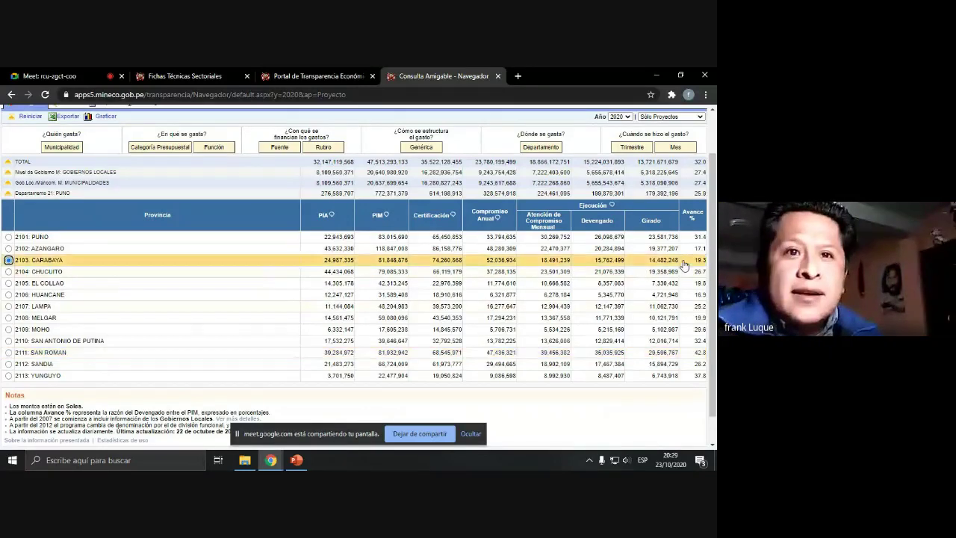
{"action": "left_click", "coordinate": [684, 296]}
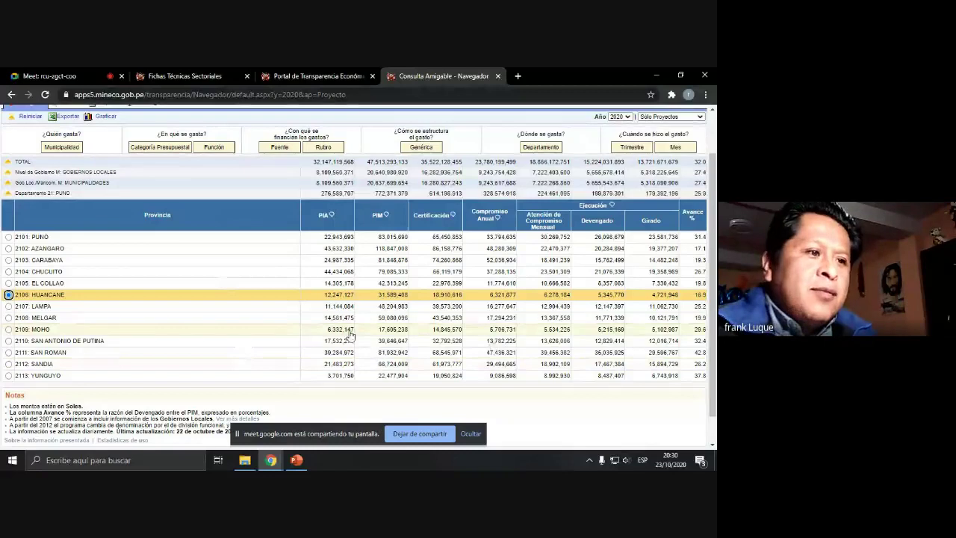
Switch to the Registro_BI presentation in PowerPoint and copy the t.ly/9piT link from the Seguimiento Financiero de Inversiones slide.
{"action": "left_click", "coordinate": [296, 460]}
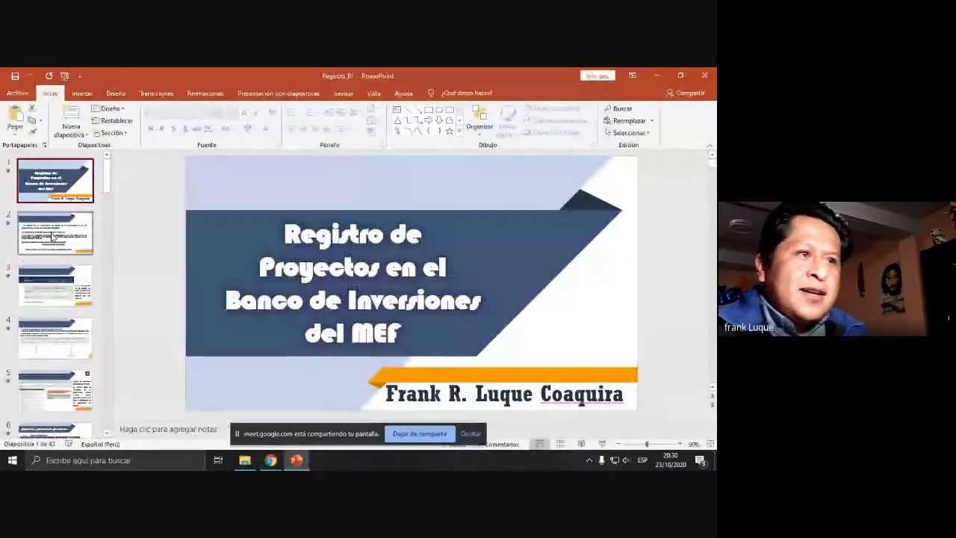
{"action": "left_click", "coordinate": [53, 236]}
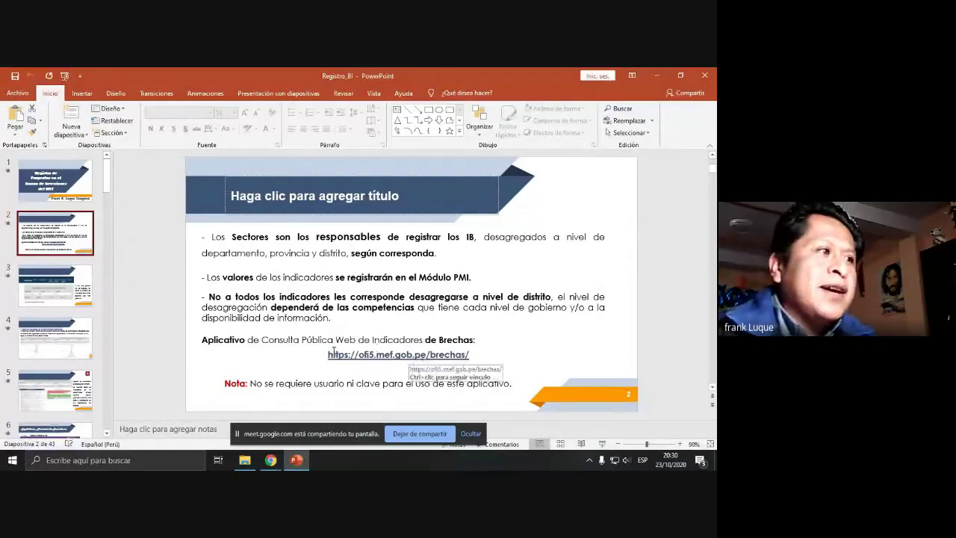
{"action": "left_click", "coordinate": [41, 385]}
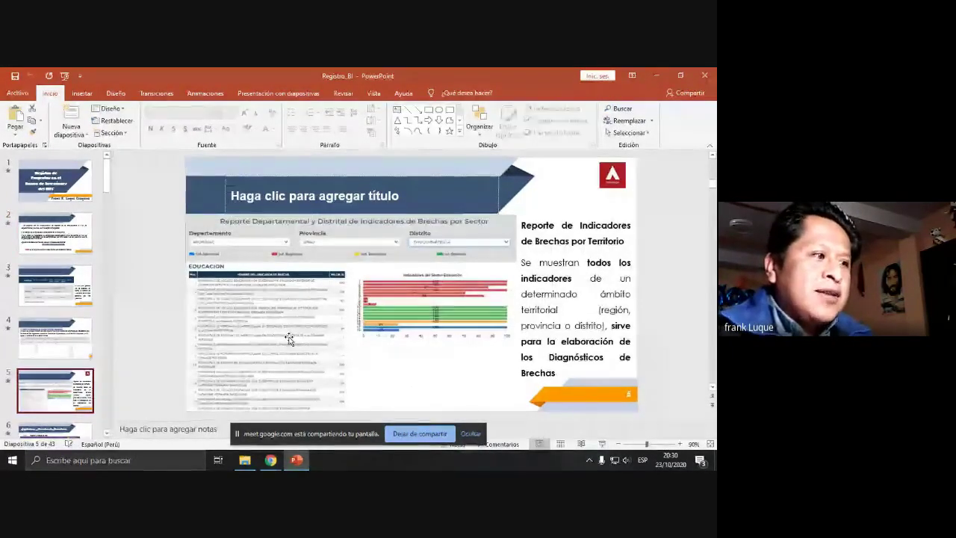
{"action": "scroll", "coordinate": [60, 370], "scroll_direction": "down", "scroll_amount": 1}
{"action": "left_click", "coordinate": [60, 370]}
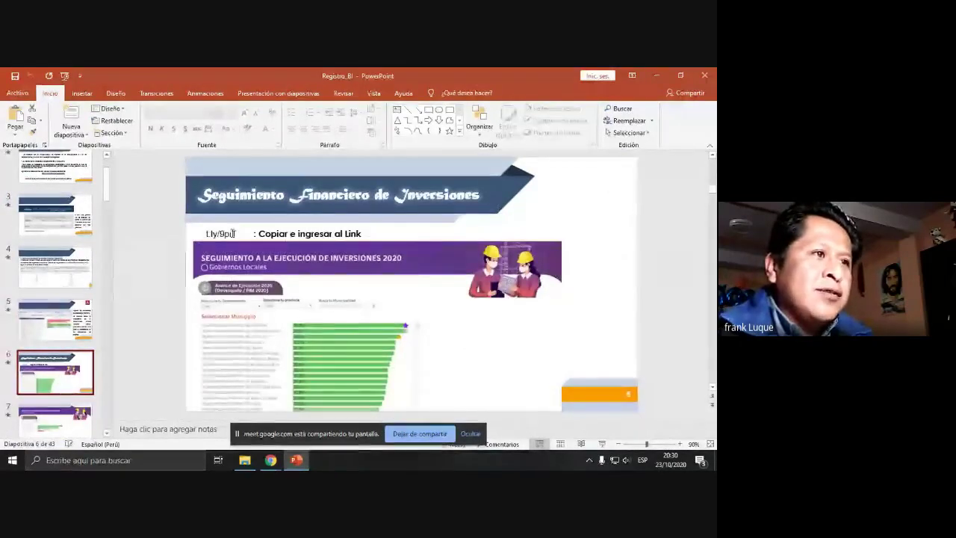
{"action": "double_click", "coordinate": [232, 233]}
{"action": "key", "text": "ctrl+c"}
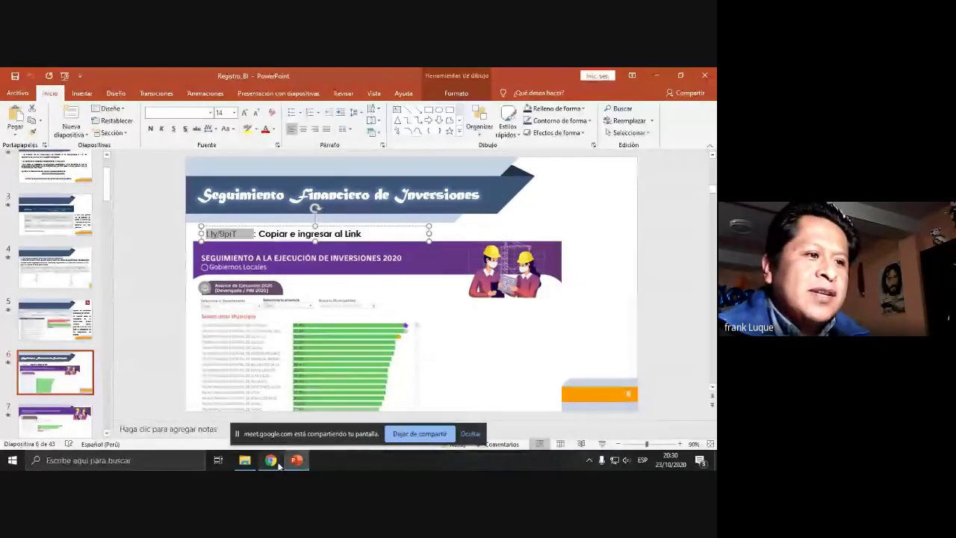
Switch to Chrome, open the copied link in a new tab and examine the local governments' 2020 investment execution ranking.
{"action": "mouse_move", "coordinate": [270, 460]}
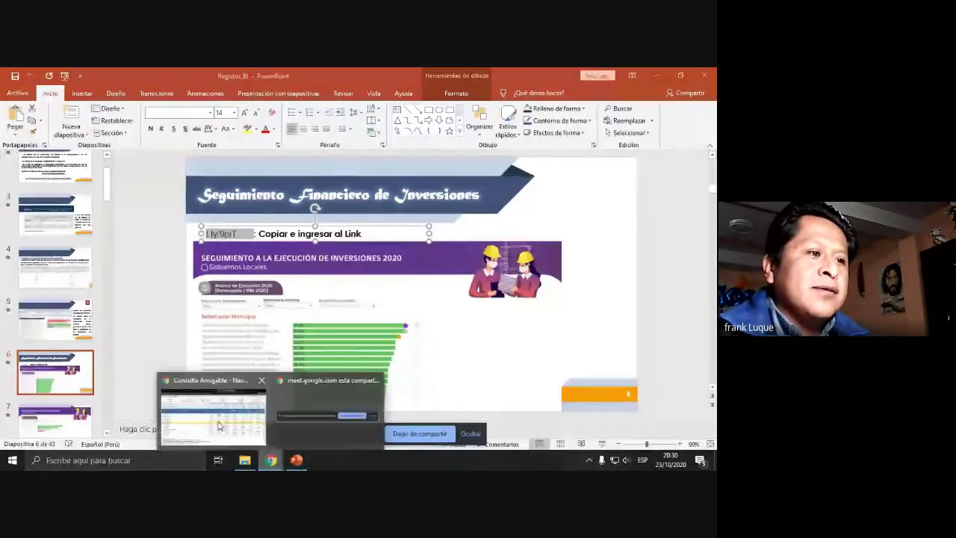
{"action": "left_click", "coordinate": [219, 426]}
{"action": "left_click", "coordinate": [522, 77]}
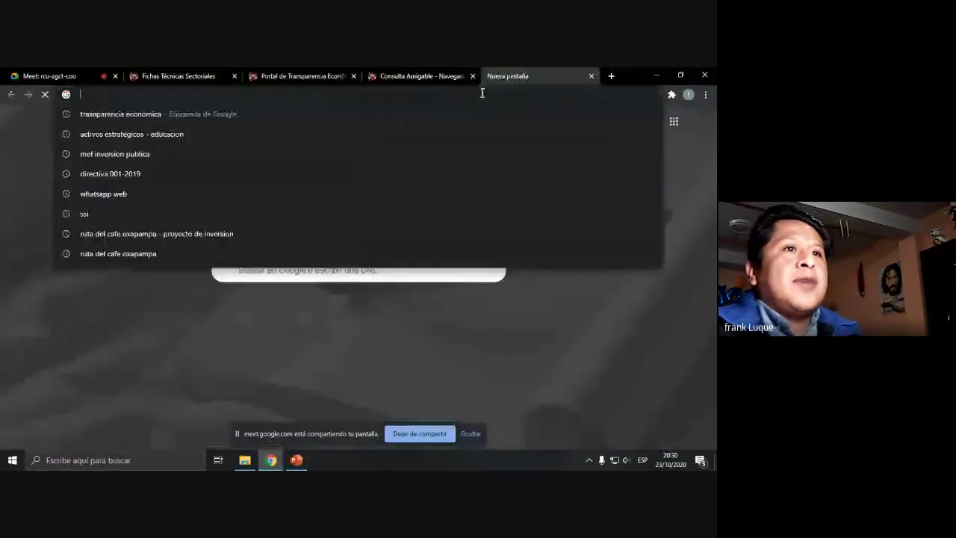
{"action": "key", "text": "ctrl+v"}
{"action": "key", "text": "Return"}
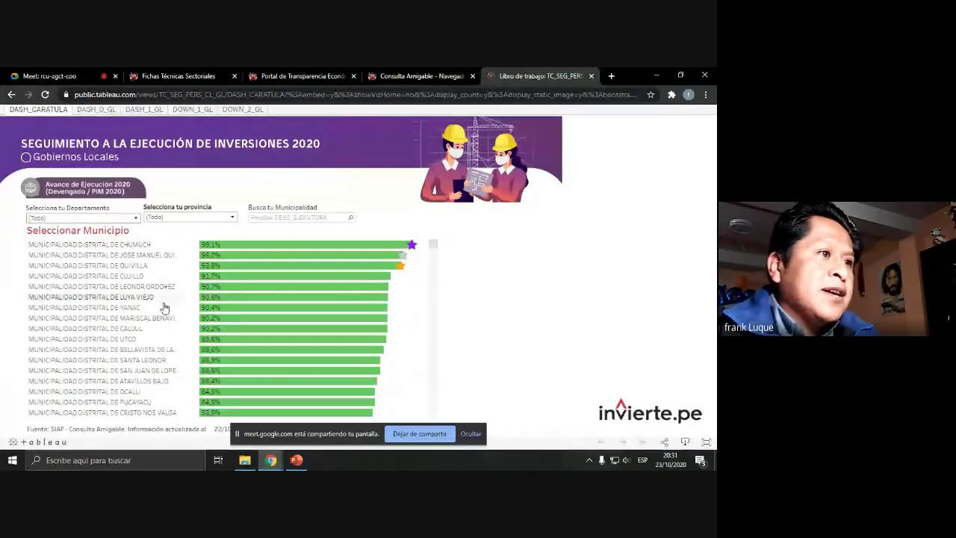
{"action": "scroll", "coordinate": [165, 308], "scroll_direction": "down", "scroll_amount": 3}
{"action": "scroll", "coordinate": [166, 308], "scroll_direction": "up", "scroll_amount": 3}
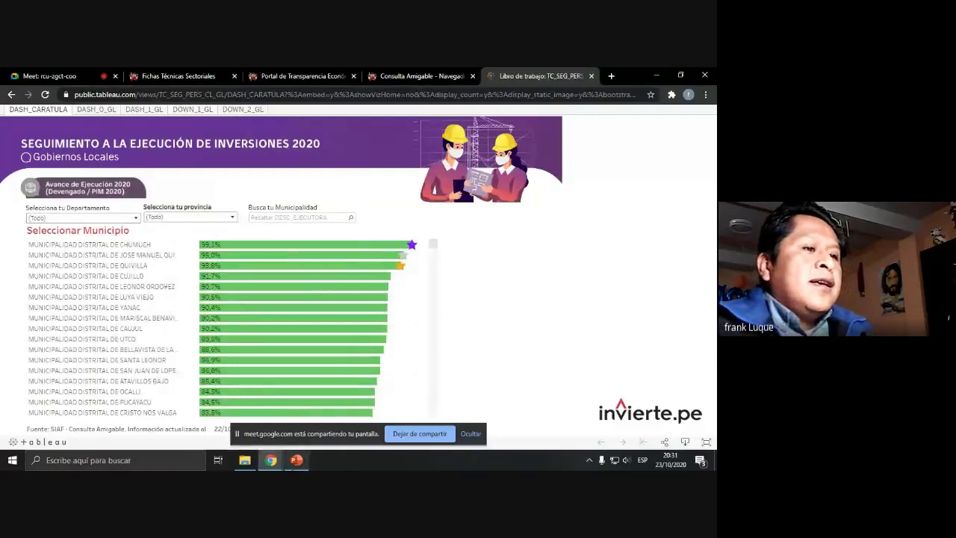
{"action": "left_click", "coordinate": [297, 460]}
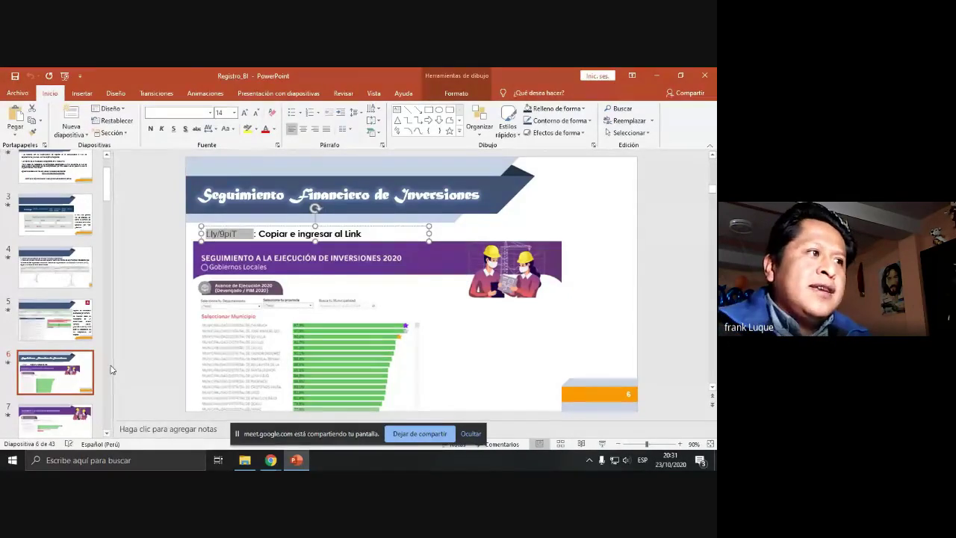
{"action": "left_click", "coordinate": [61, 188]}
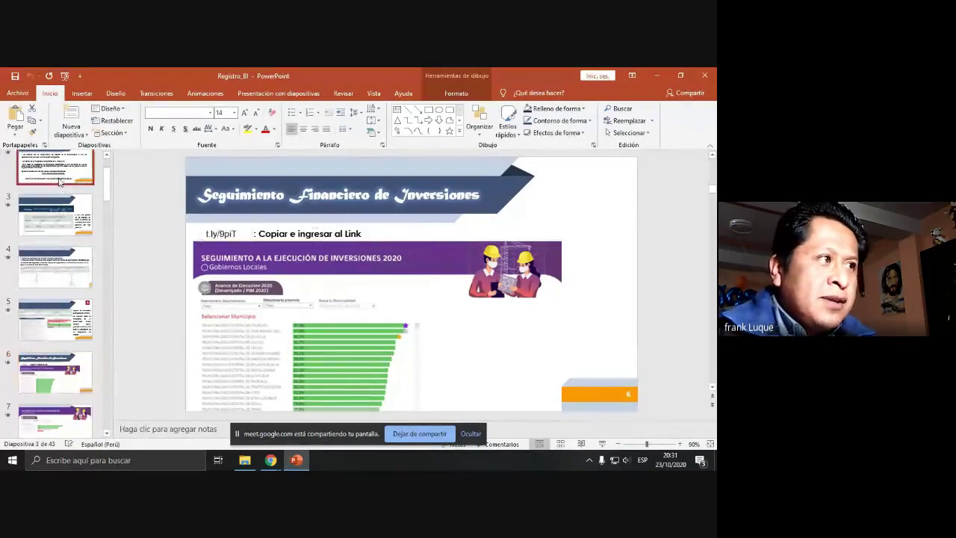
{"action": "left_click_drag", "start_coordinate": [329, 355], "coordinate": [473, 355]}
{"action": "key", "text": "ctrl+c"}
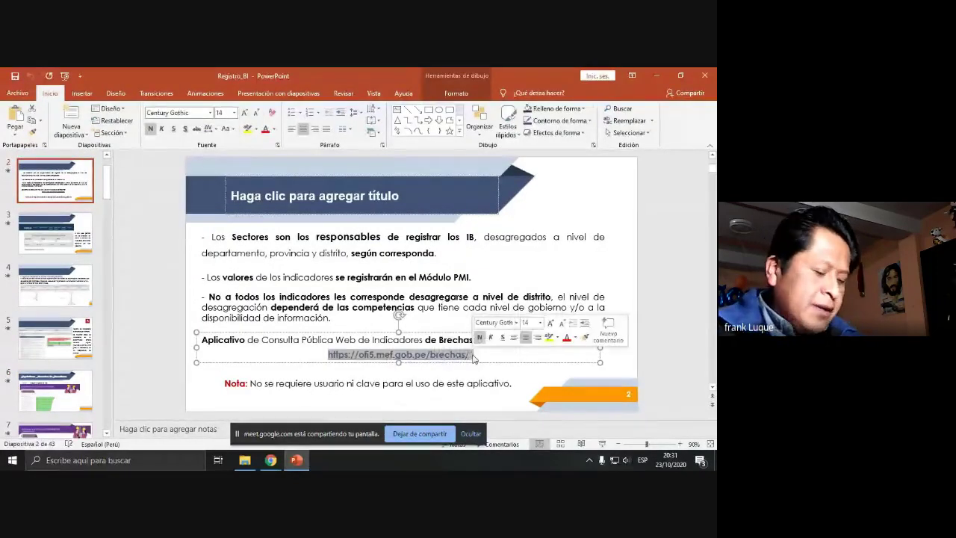
Switch to Chrome and open the copied gap indicators address in a new tab.
{"action": "left_click", "coordinate": [275, 461]}
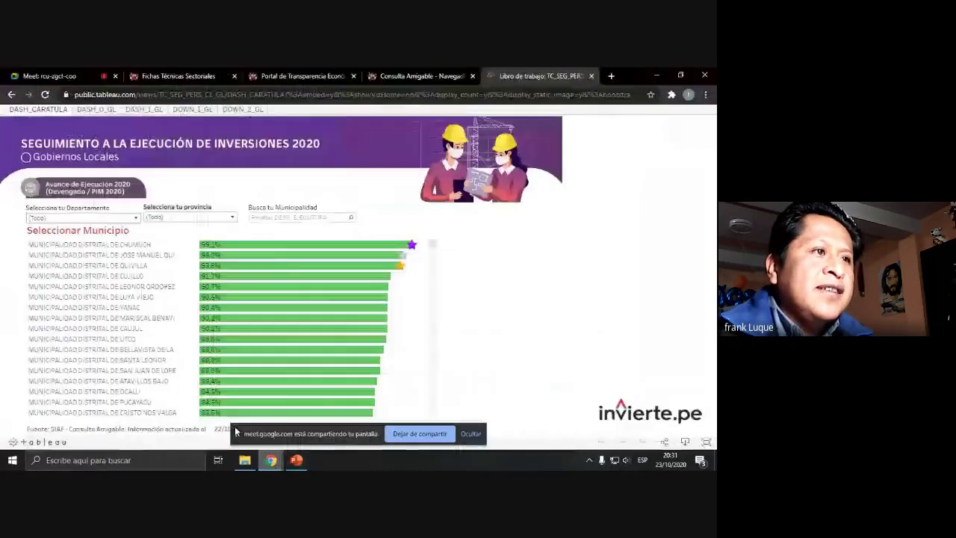
{"action": "left_click", "coordinate": [612, 76]}
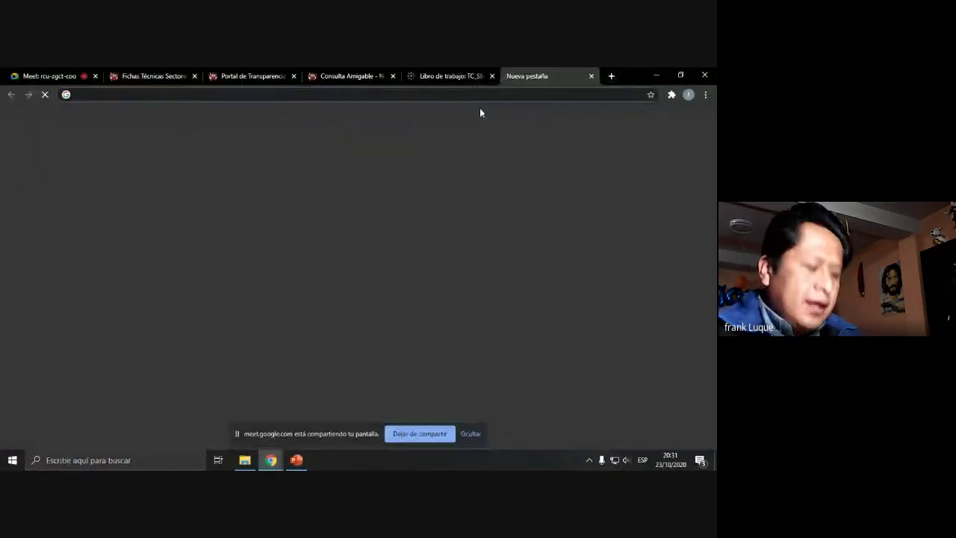
{"action": "key", "text": "ctrl+v"}
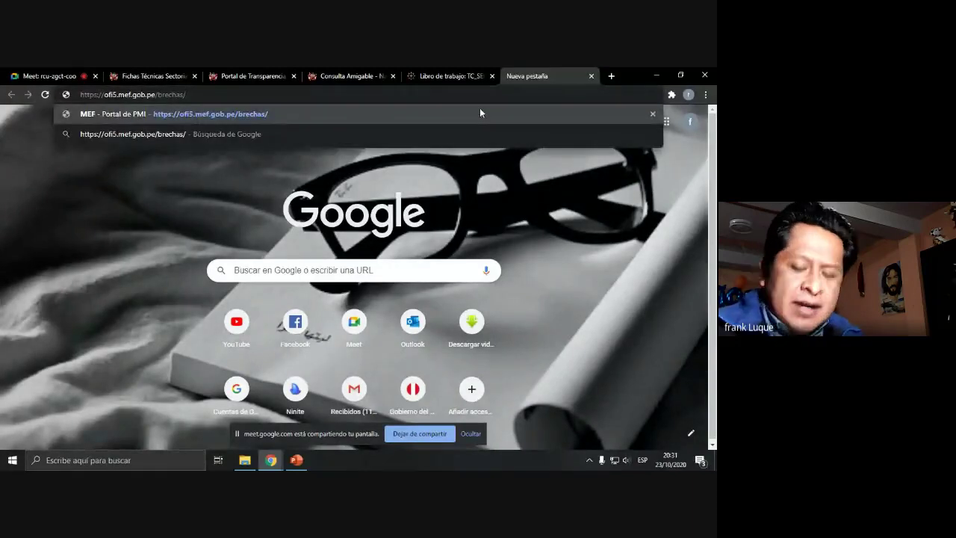
{"action": "key", "text": "Return"}
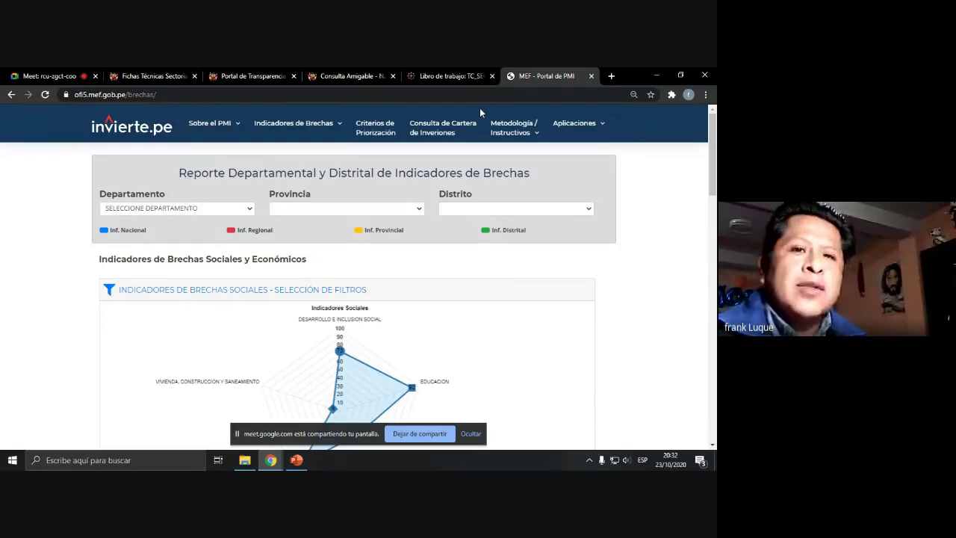
Filter the gap indicators report to the Moquegua department, Mariscal Nieto province and Samegua district, and view its social indicators chart.
{"action": "left_click", "coordinate": [250, 210]}
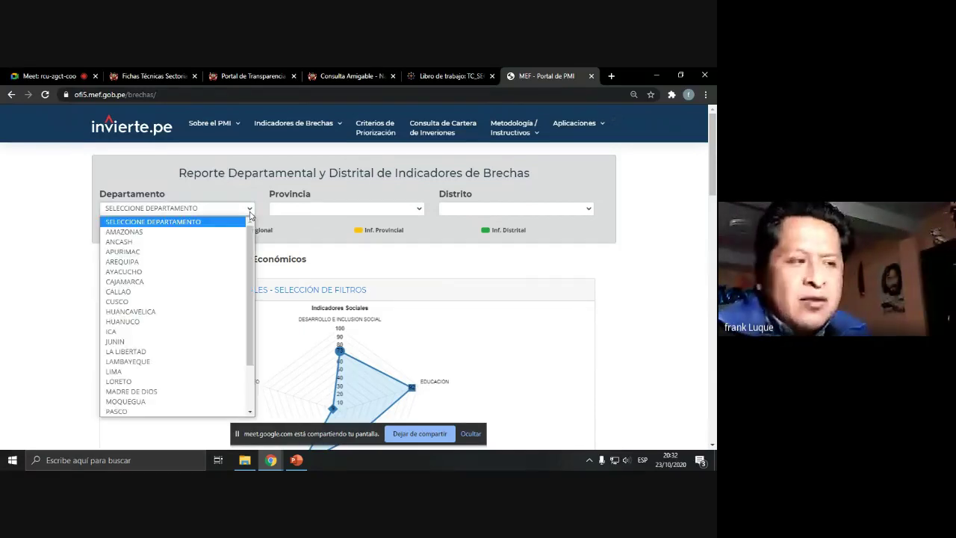
{"action": "scroll", "coordinate": [219, 265], "scroll_direction": "down", "scroll_amount": 1}
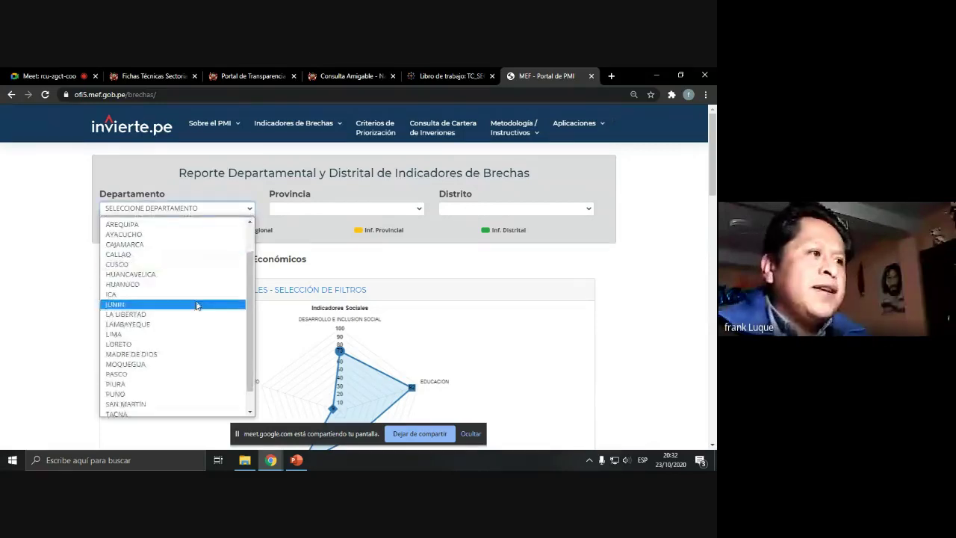
{"action": "scroll", "coordinate": [202, 308], "scroll_direction": "down", "scroll_amount": 2}
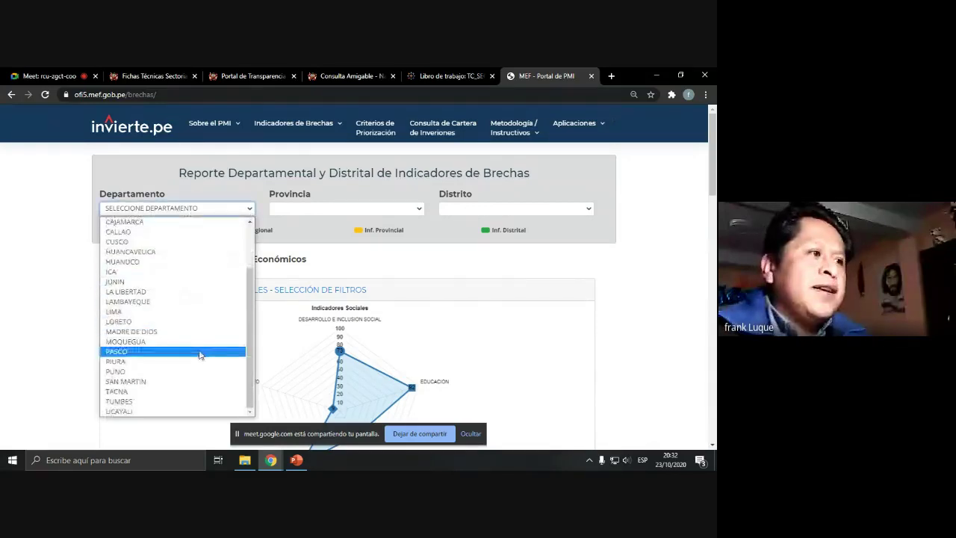
{"action": "left_click", "coordinate": [186, 346]}
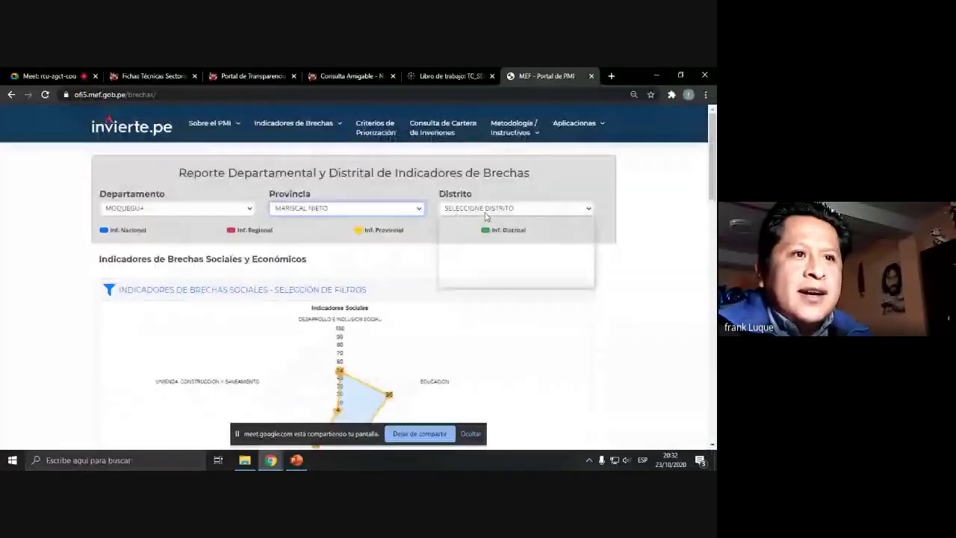
{"action": "left_click", "coordinate": [484, 210]}
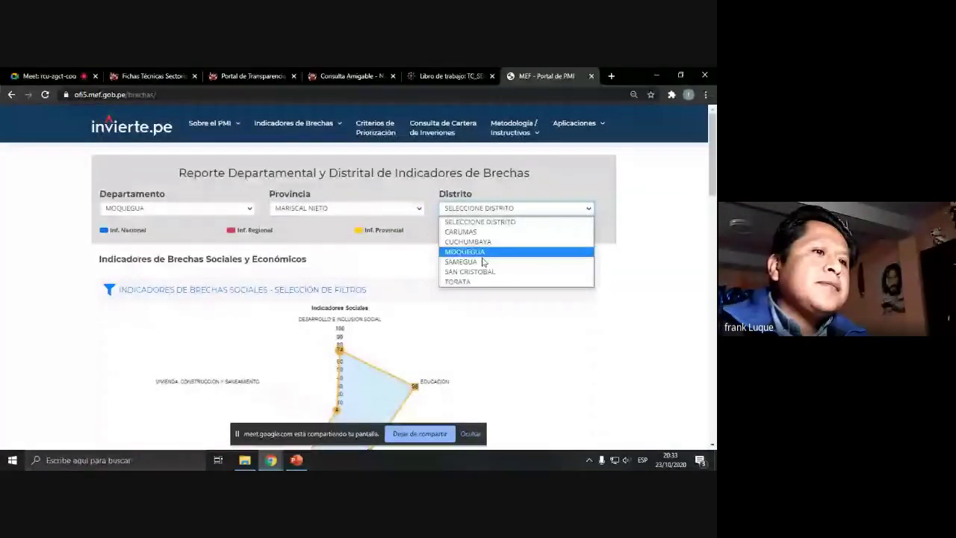
{"action": "left_click", "coordinate": [482, 262]}
{"action": "scroll", "coordinate": [217, 306], "scroll_direction": "down", "scroll_amount": 1}
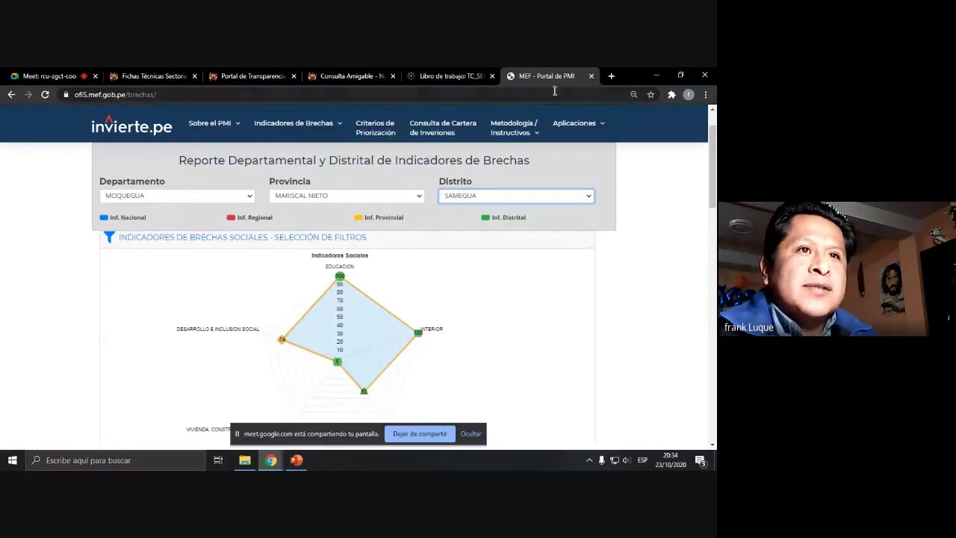
Close the Portal de PMI, Libro de trabajo, Consulta Amigable and Portal de Transparencia Económica browser tabs.
{"action": "left_click", "coordinate": [590, 76]}
{"action": "left_click", "coordinate": [588, 76]}
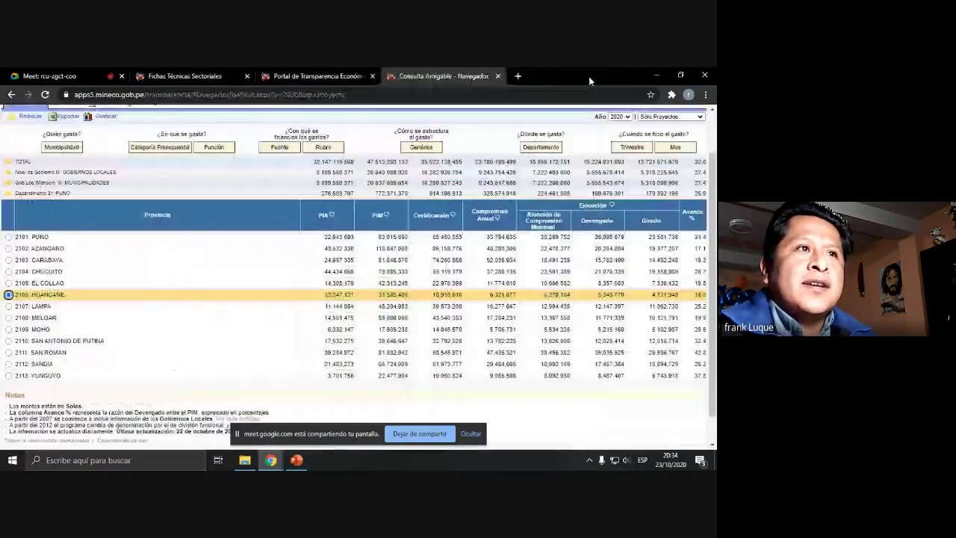
{"action": "left_click", "coordinate": [497, 76]}
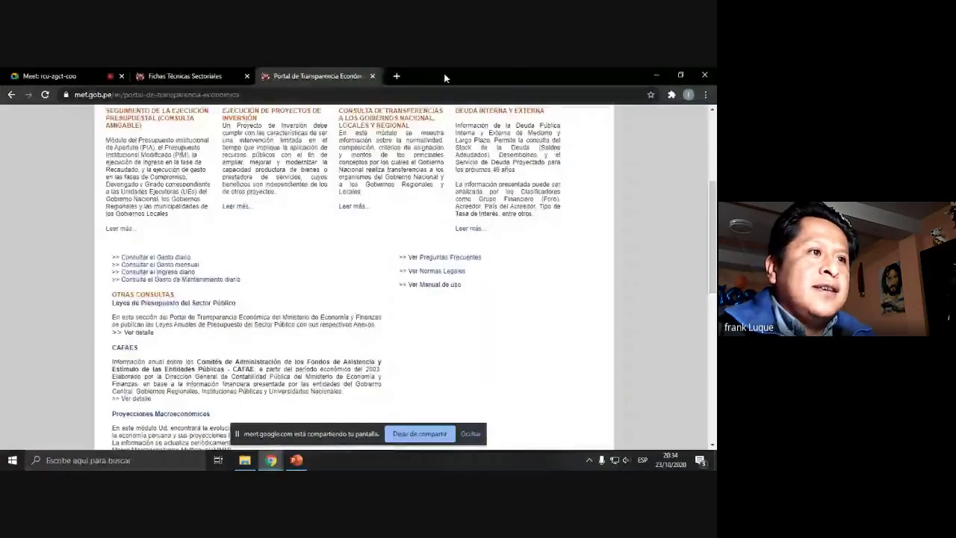
{"action": "left_click", "coordinate": [372, 76]}
Switch to the Registro_BI presentation in PowerPoint, start the slide show from the Índice slide and advance to Ciclo de Inversiones.
{"action": "left_click", "coordinate": [297, 460]}
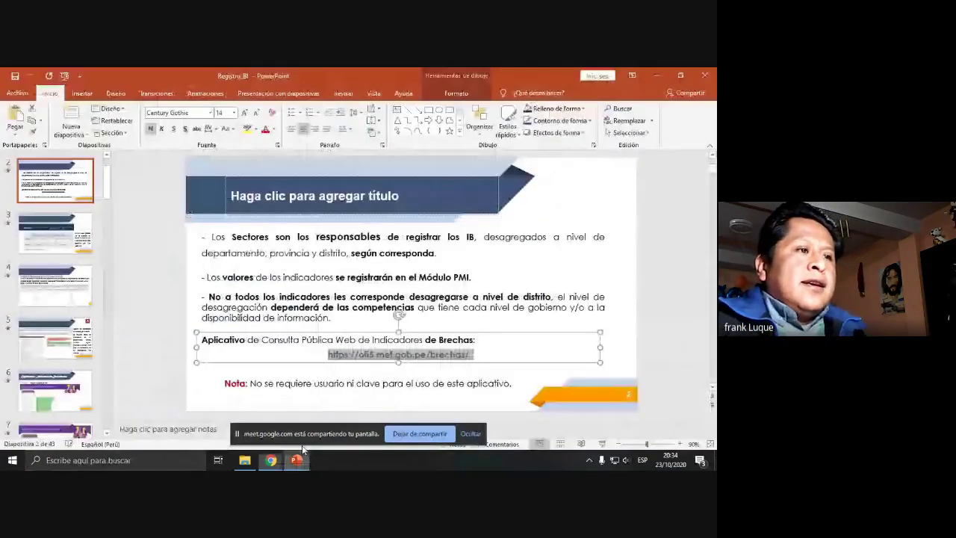
{"action": "scroll", "coordinate": [101, 391], "scroll_direction": "down", "scroll_amount": 3}
{"action": "scroll", "coordinate": [101, 391], "scroll_direction": "down", "scroll_amount": 1}
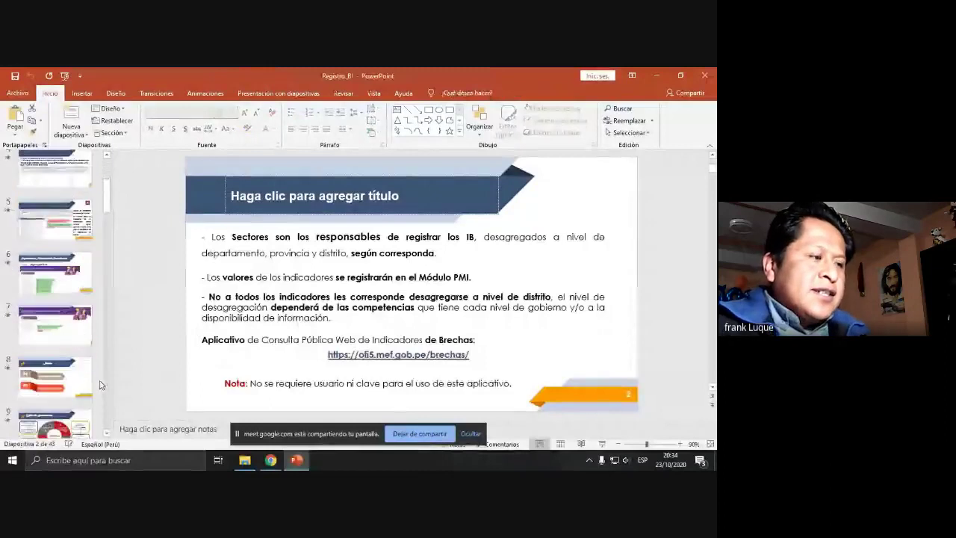
{"action": "left_click", "coordinate": [67, 377]}
{"action": "left_click", "coordinate": [603, 445]}
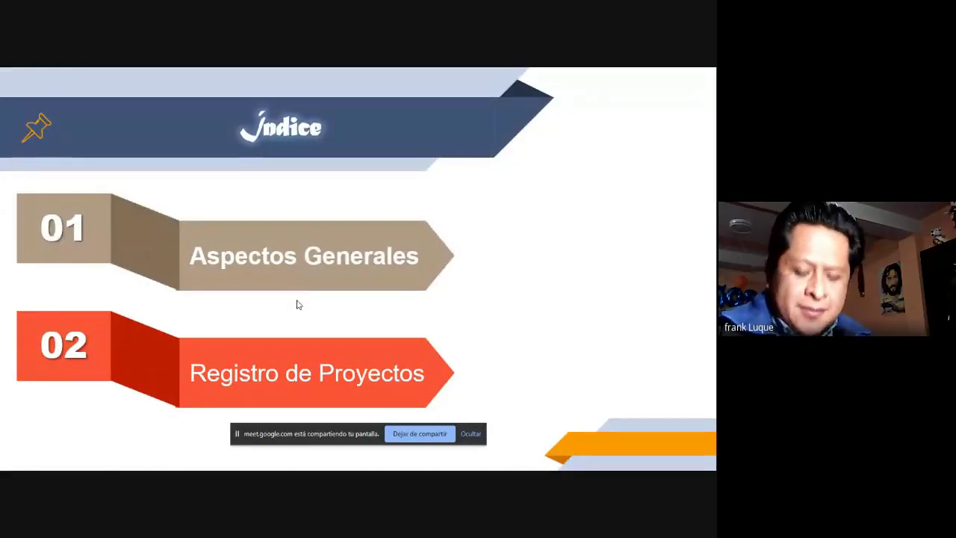
{"action": "key", "text": "Right"}
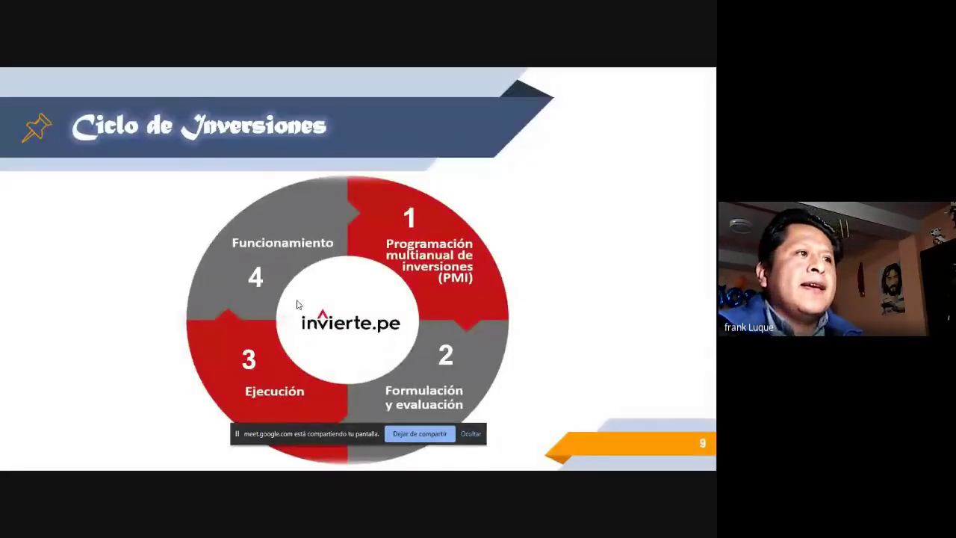